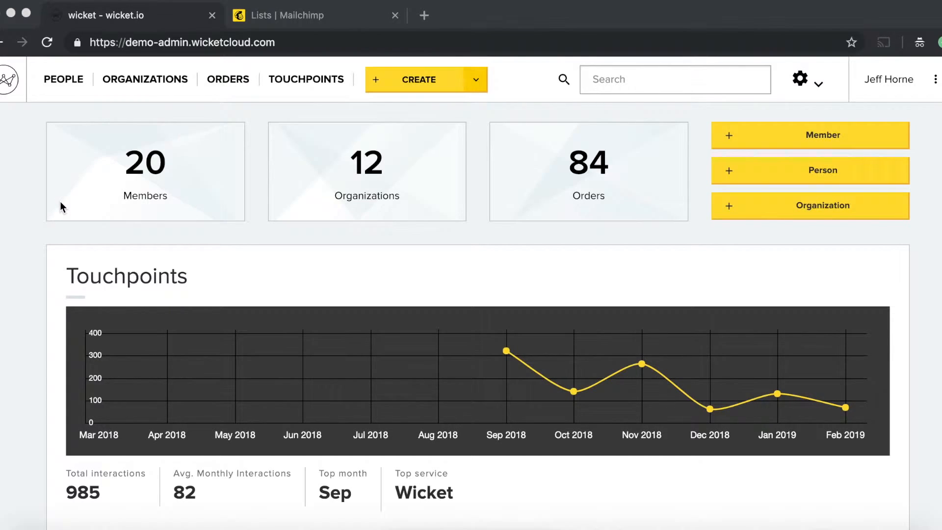
Step: Search the People list for the member by name and open her person record
click(71, 82)
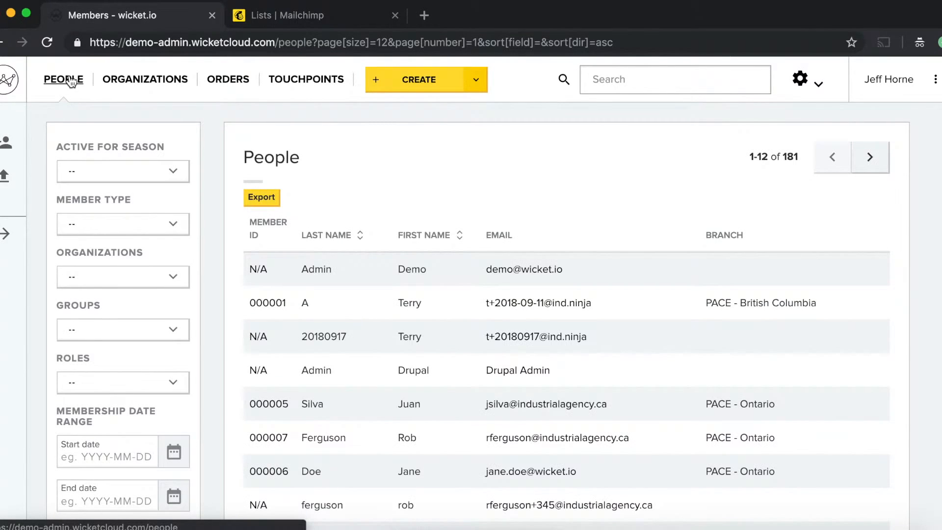
click(625, 82)
text(emily)
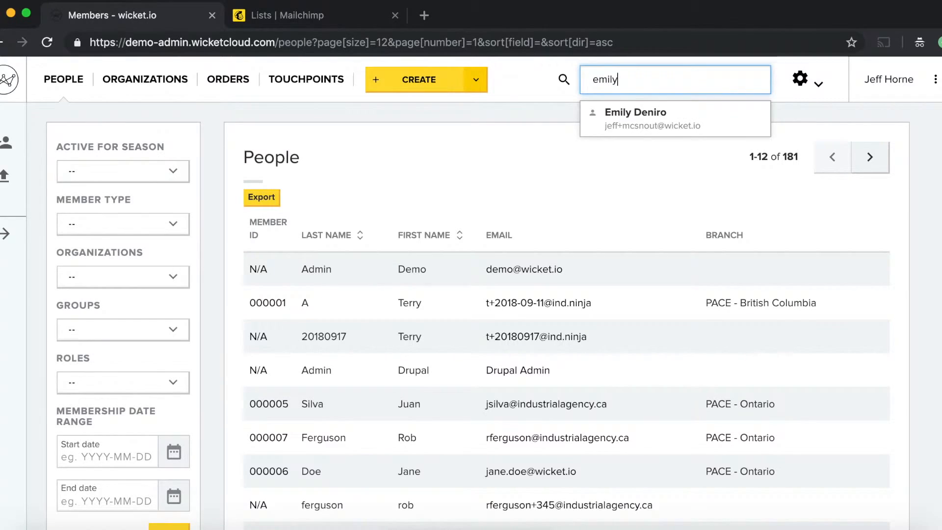
click(640, 113)
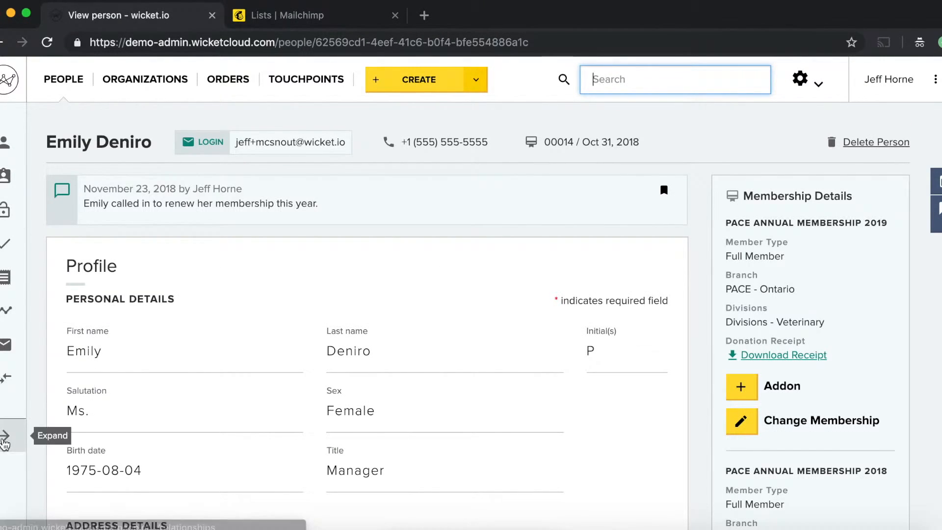
Step: Expand the record's section navigation and scroll down to review her Address Details
click(10, 439)
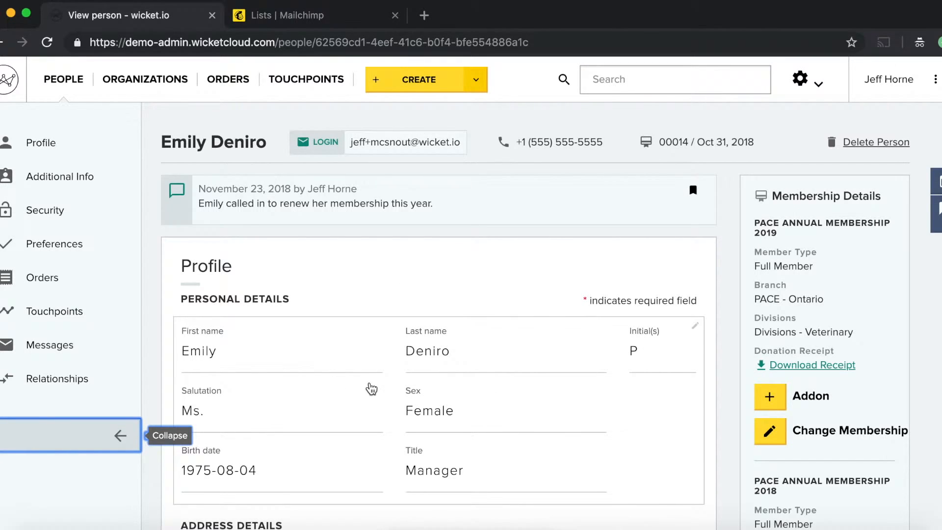
scroll(447, 356, down, 3)
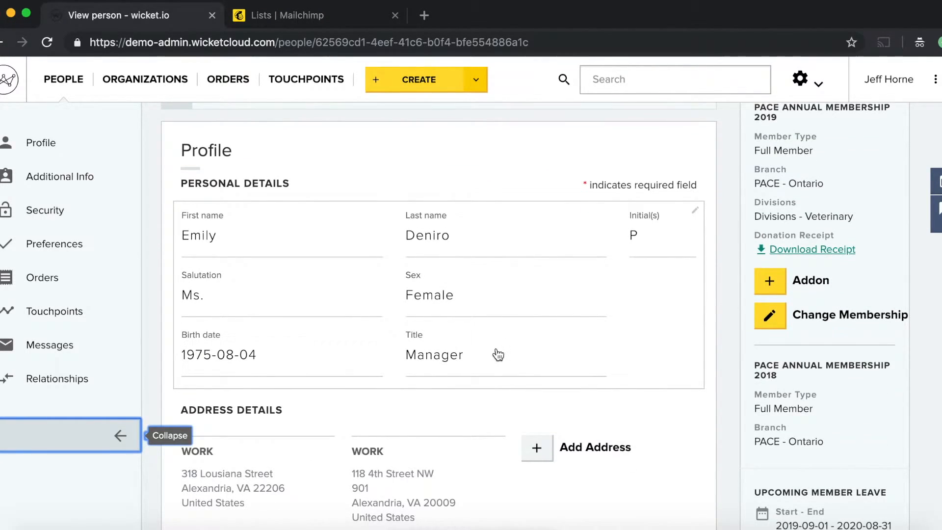
scroll(498, 354, down, 2)
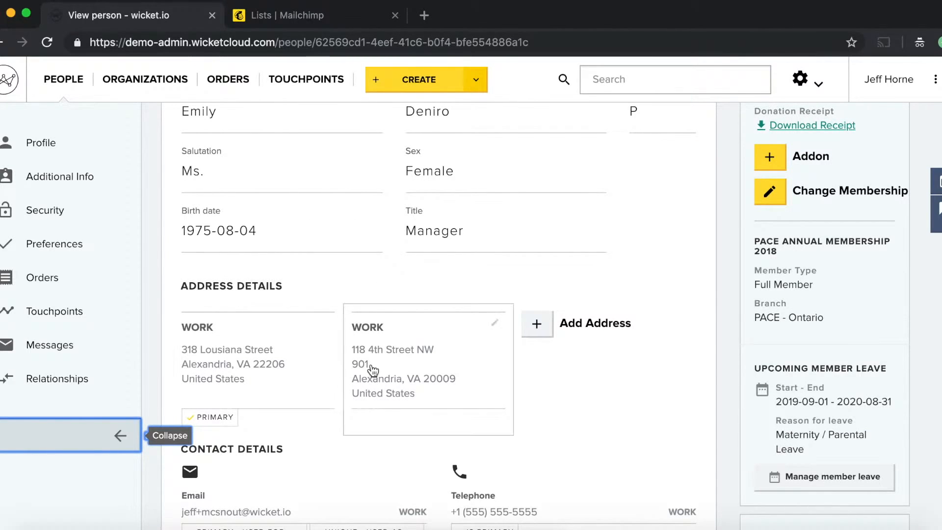
scroll(245, 379, down, 1)
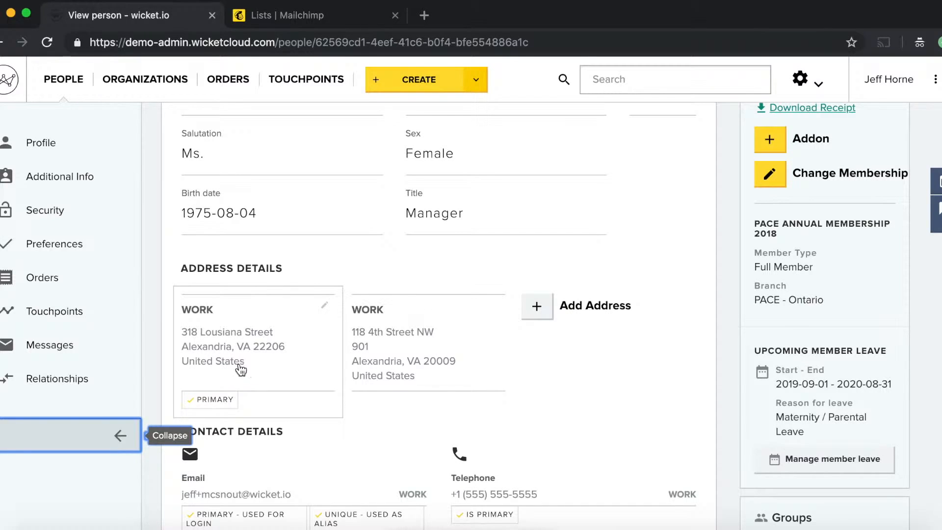
scroll(255, 370, down, 3)
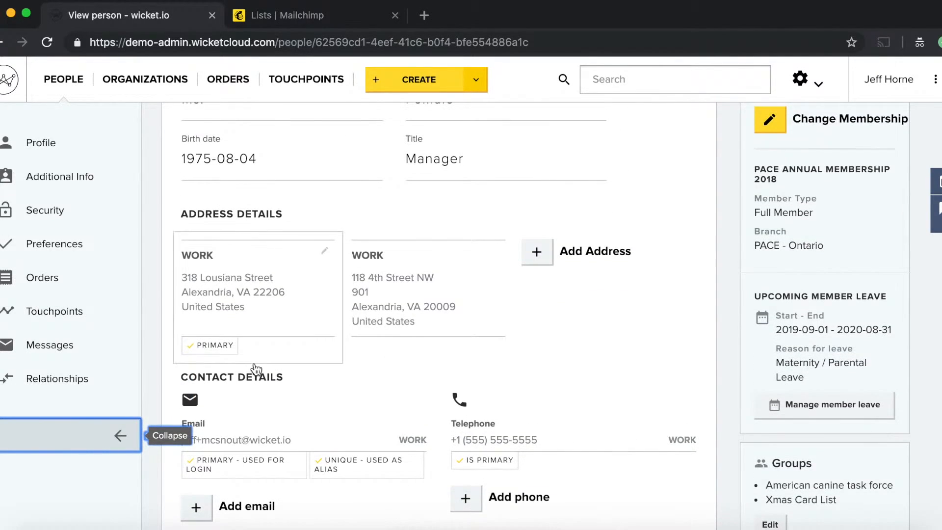
scroll(308, 368, up, 7)
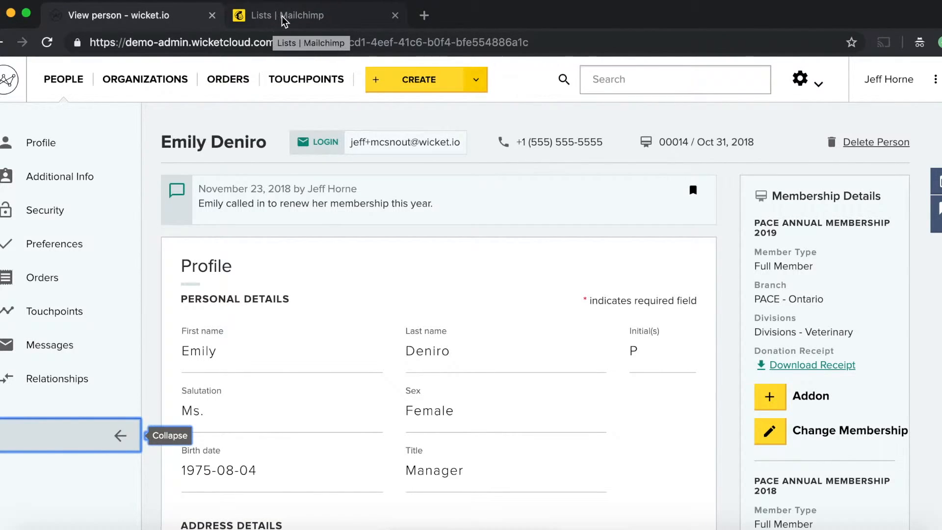
Step: In Mailchimp's Wicket list, clear the segment filter to show all 37 contacts and open the member's contact
click(284, 20)
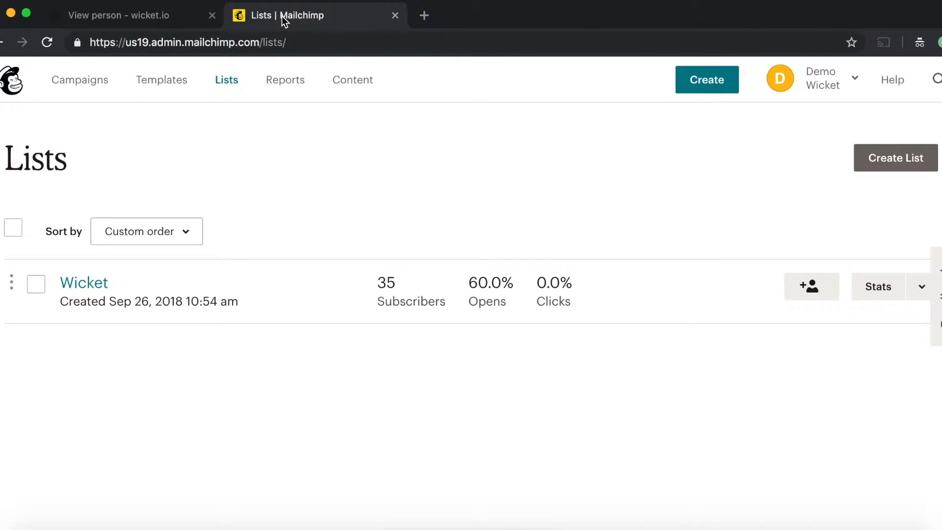
click(85, 285)
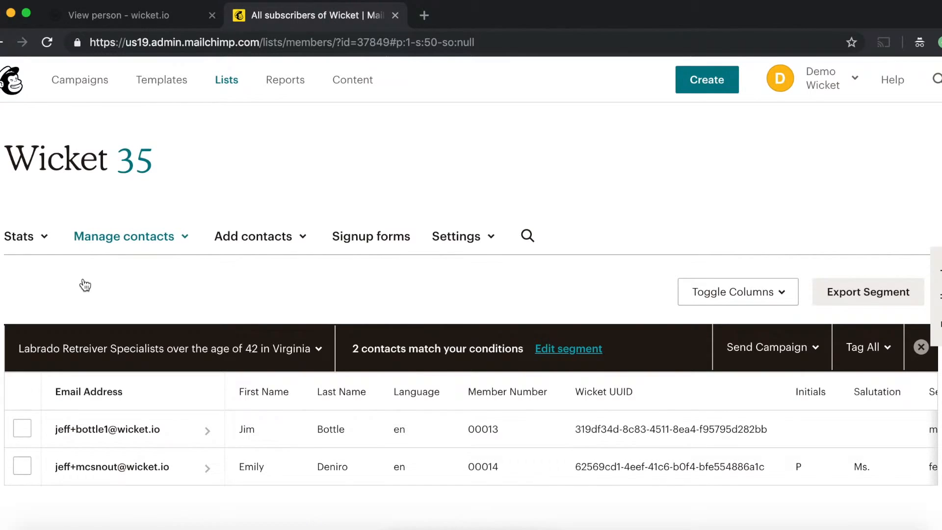
click(921, 347)
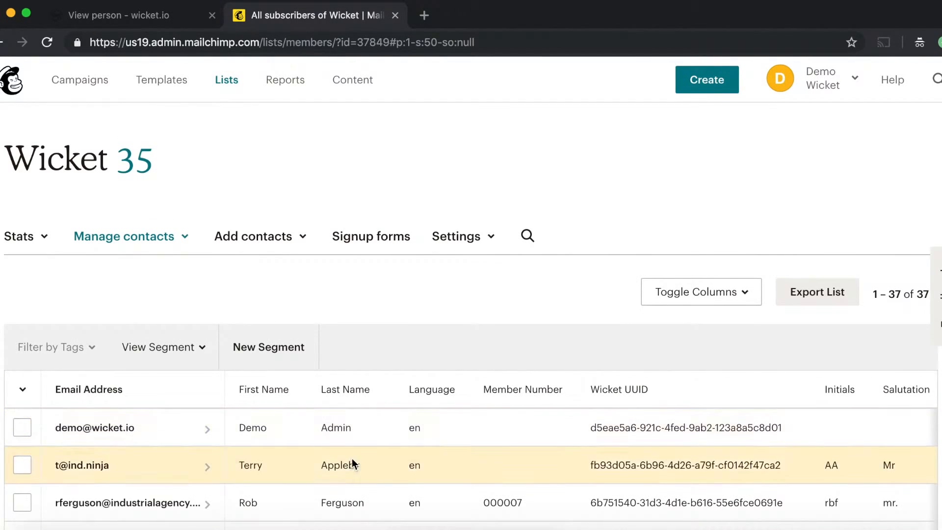
scroll(352, 459, down, 13)
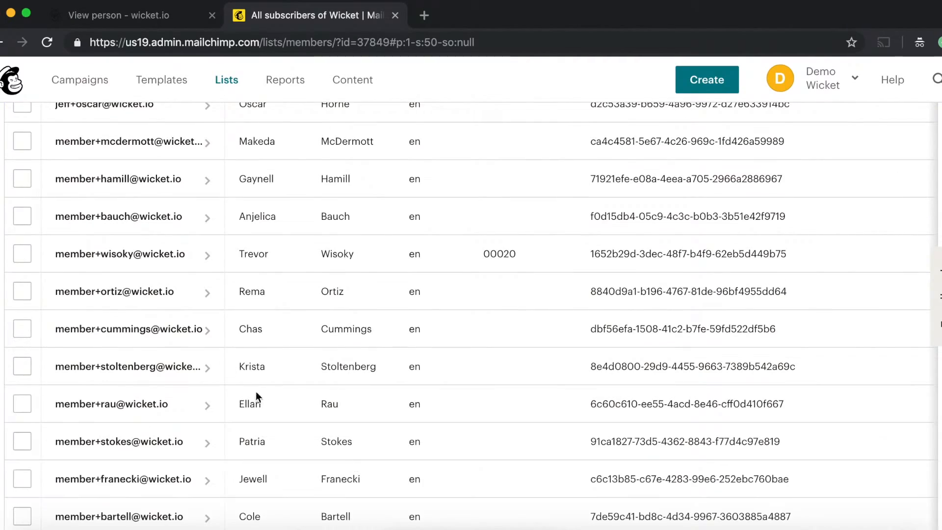
scroll(216, 341, down, 10)
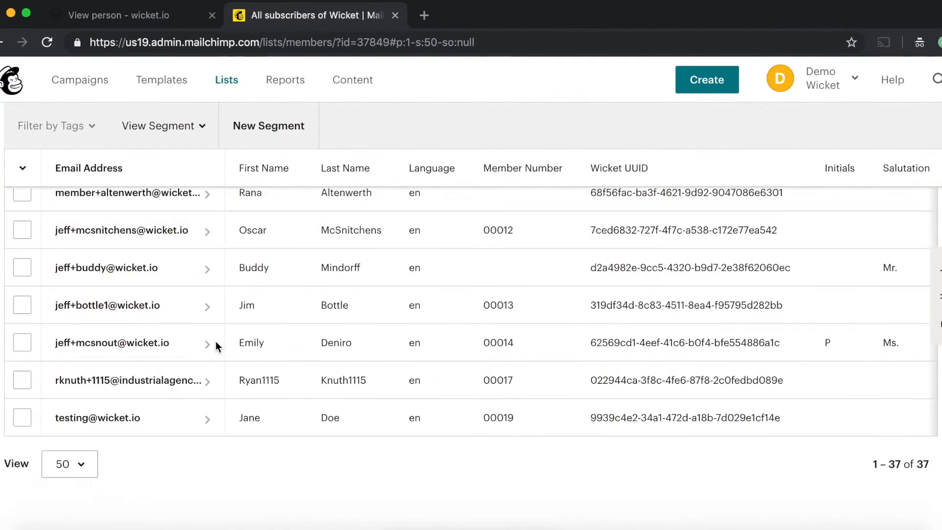
click(113, 325)
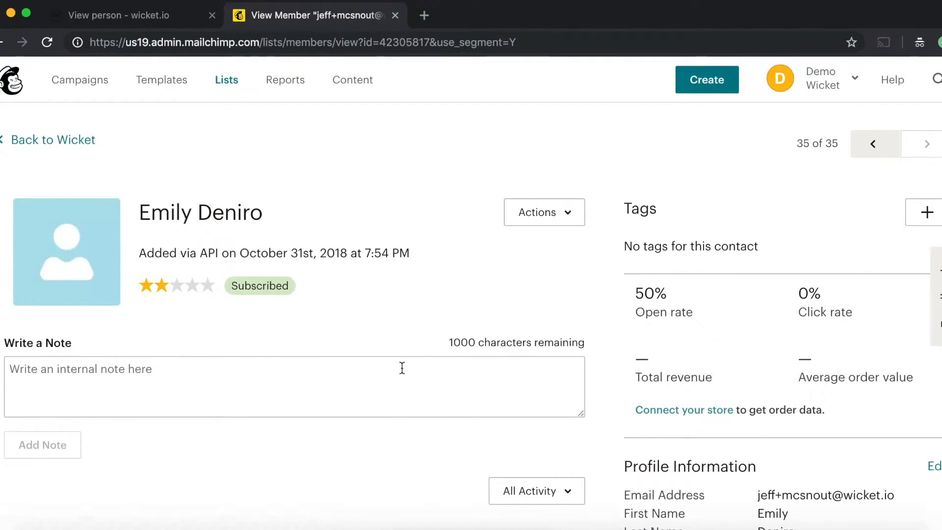
Step: Scroll to the contact's Profile Information and bring up its Edit Profile form
scroll(725, 357, down, 5)
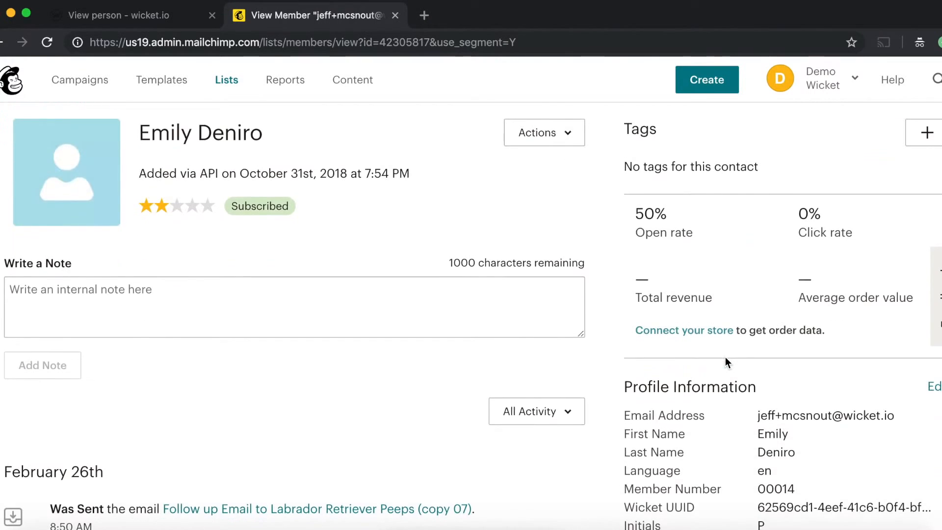
scroll(725, 357, down, 3)
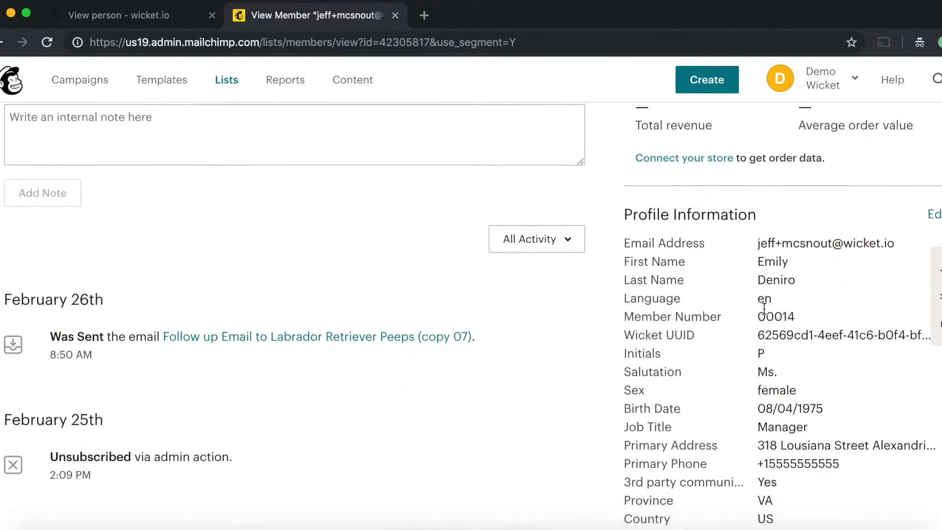
click(934, 166)
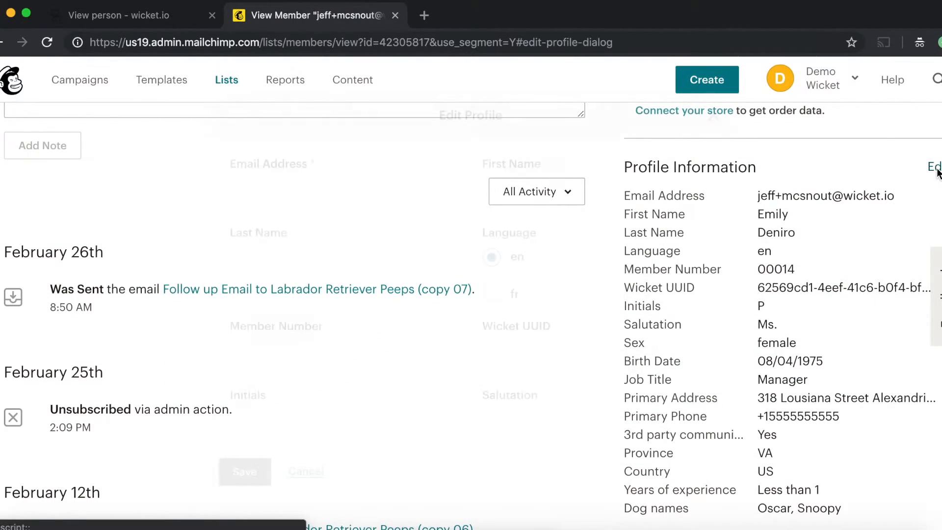
Step: Review the Edit Profile fields, including the Wicket UUID and Primary Address, then cancel without saving
scroll(428, 214, down, 1)
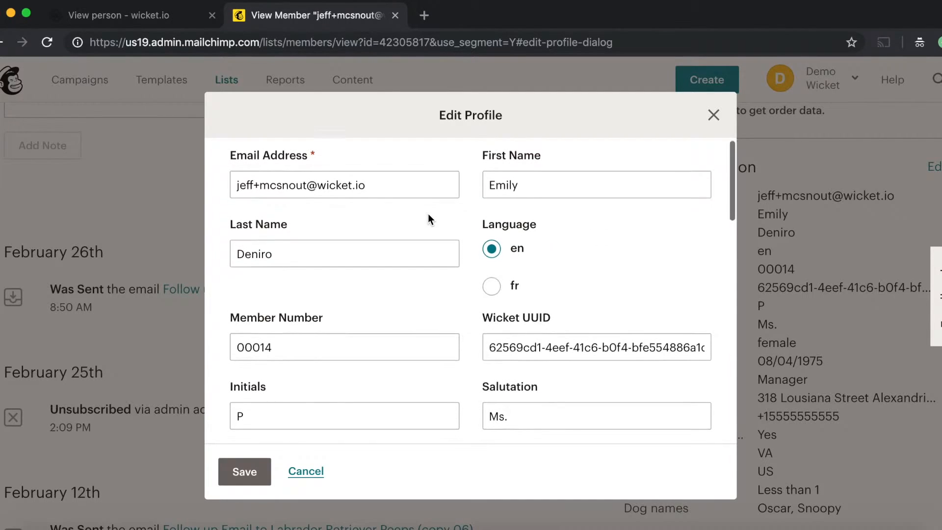
scroll(571, 343, down, 1)
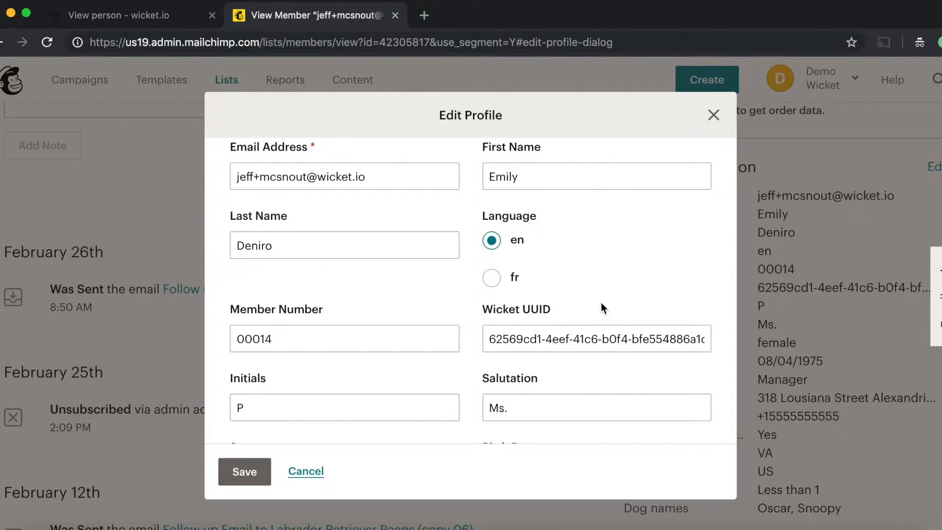
scroll(601, 302, down, 4)
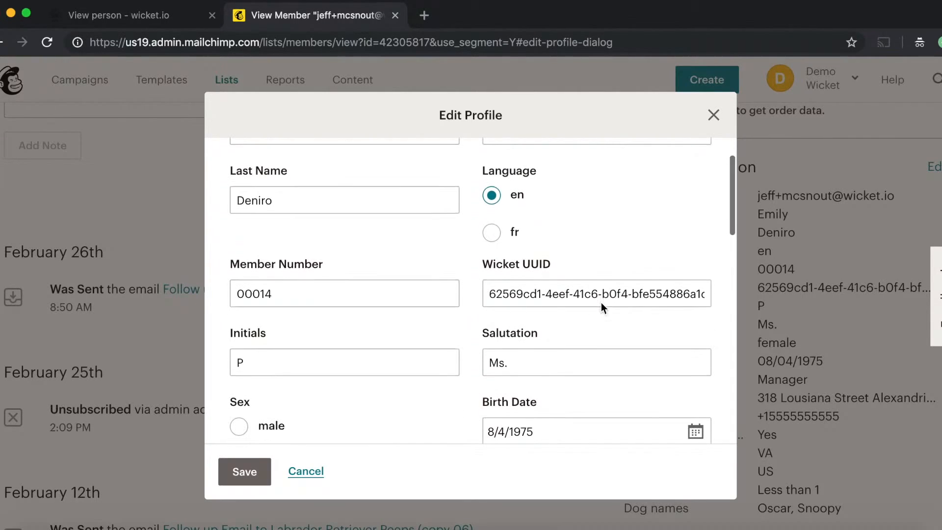
double_click(521, 294)
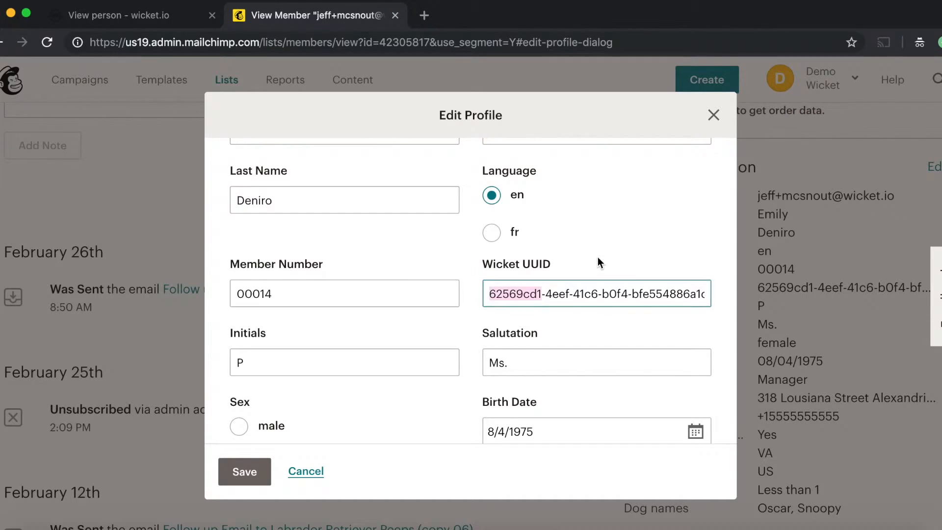
scroll(597, 257, down, 8)
scroll(547, 320, down, 10)
scroll(547, 320, down, 3)
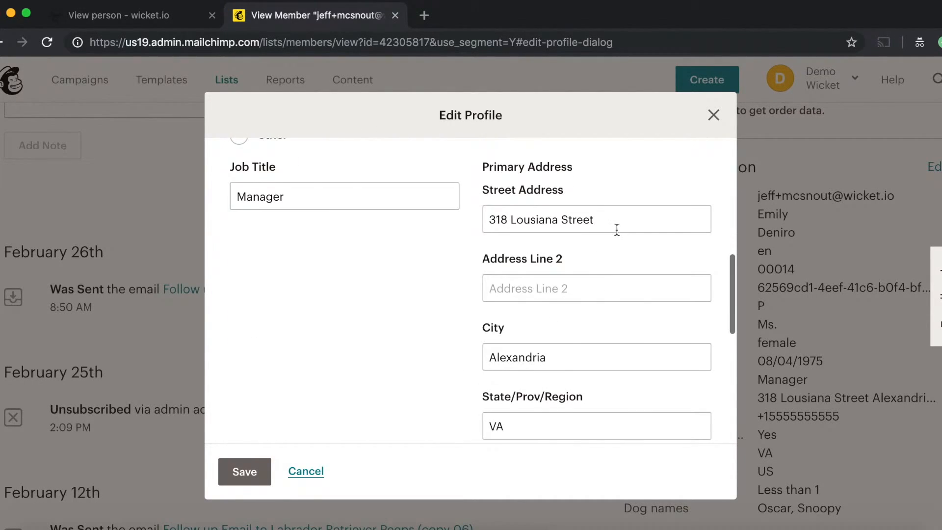
scroll(590, 224, down, 3)
scroll(587, 272, down, 6)
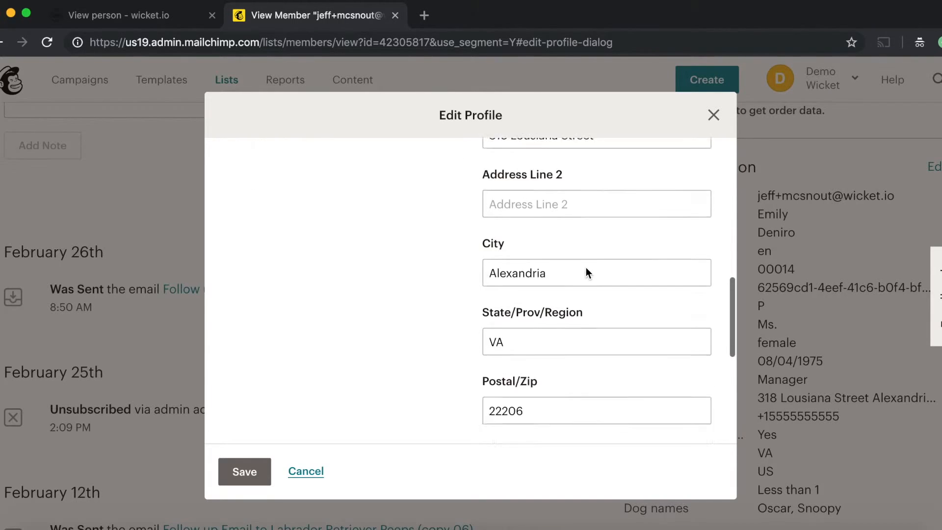
scroll(446, 390, down, 2)
click(308, 472)
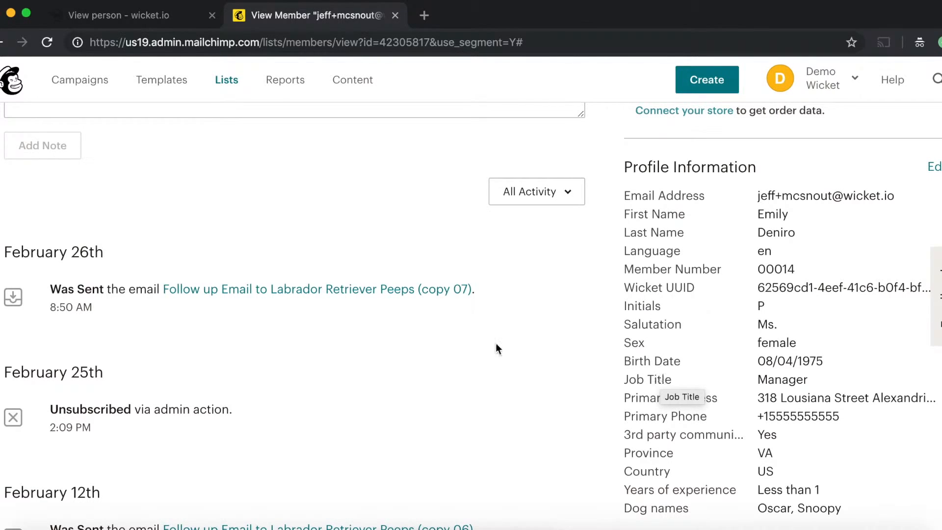
Step: Scroll back to the top of the member's Mailchimp contact page
scroll(441, 367, up, 6)
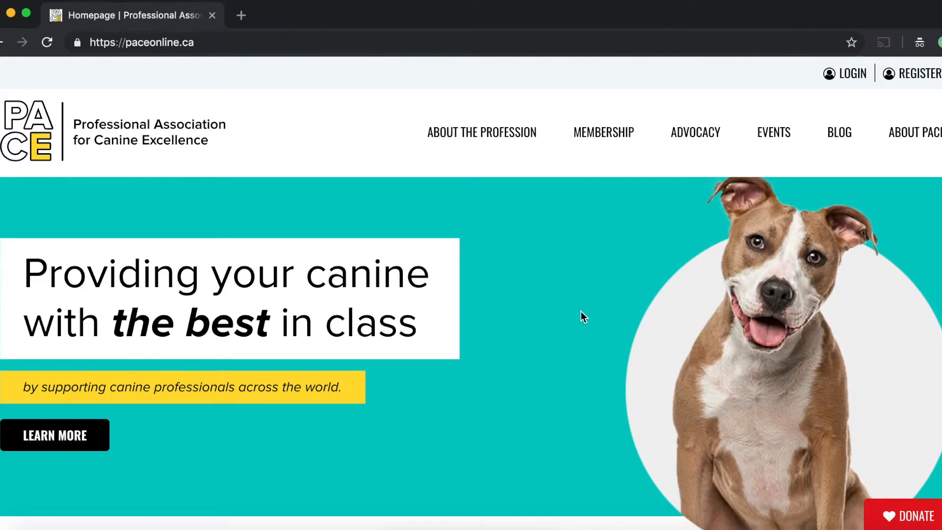
Step: Log in to the PACE website with the member's e-mail address and password
click(853, 79)
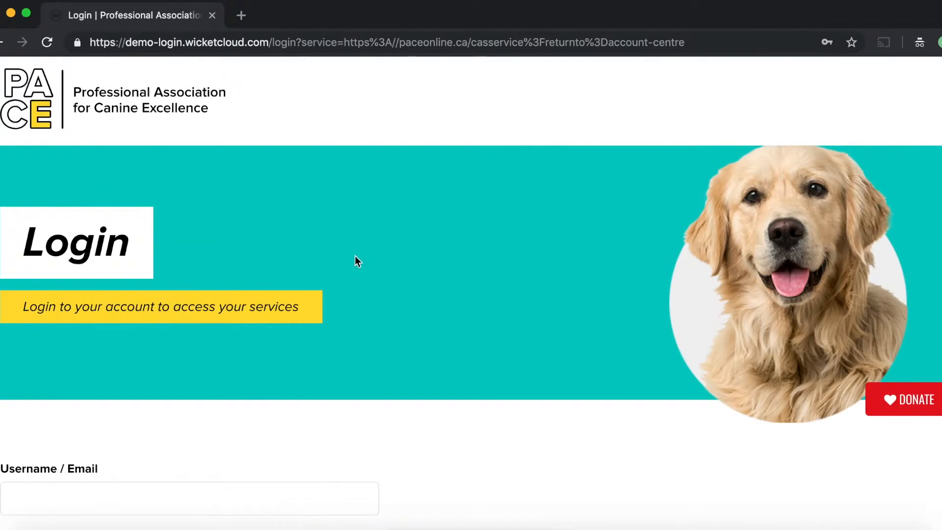
scroll(355, 260, down, 3)
click(218, 324)
text(heff)
key(BackSpace)
key(BackSpace)
key(BackSpace)
key(BackSpace)
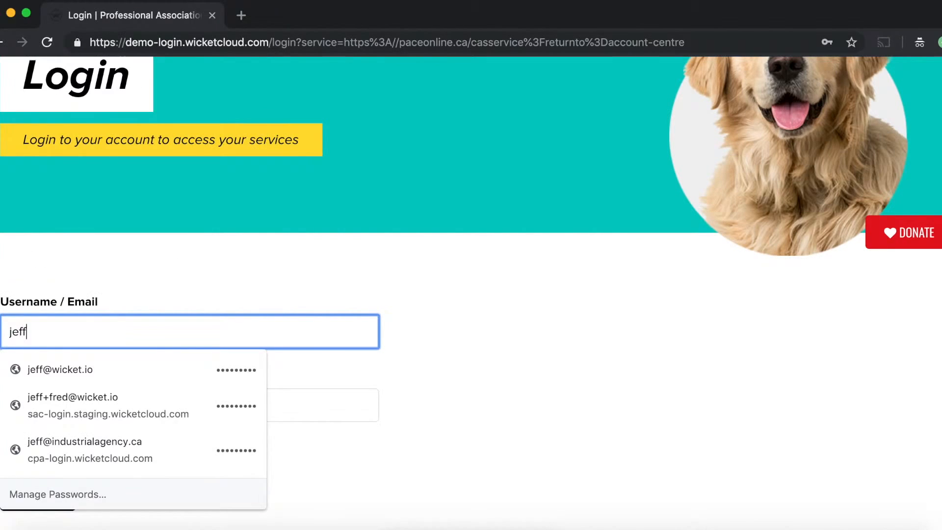
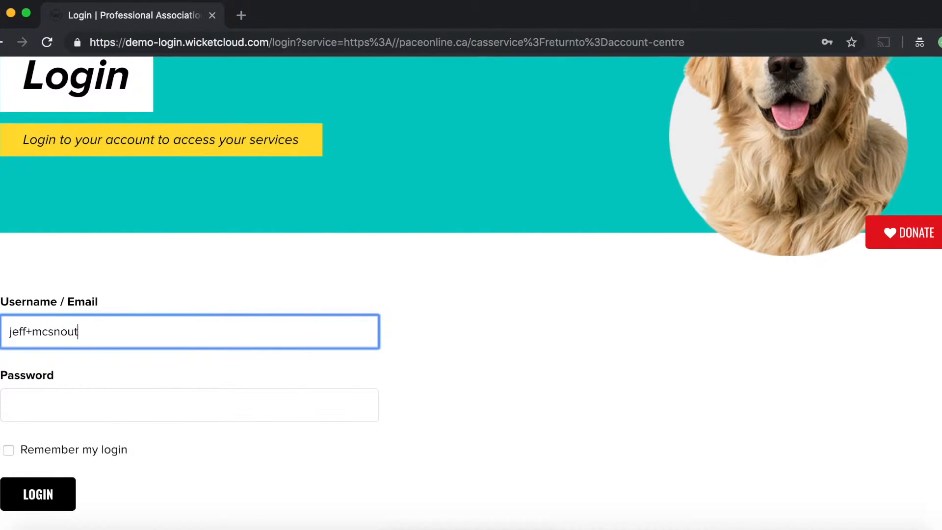
key(Tab)
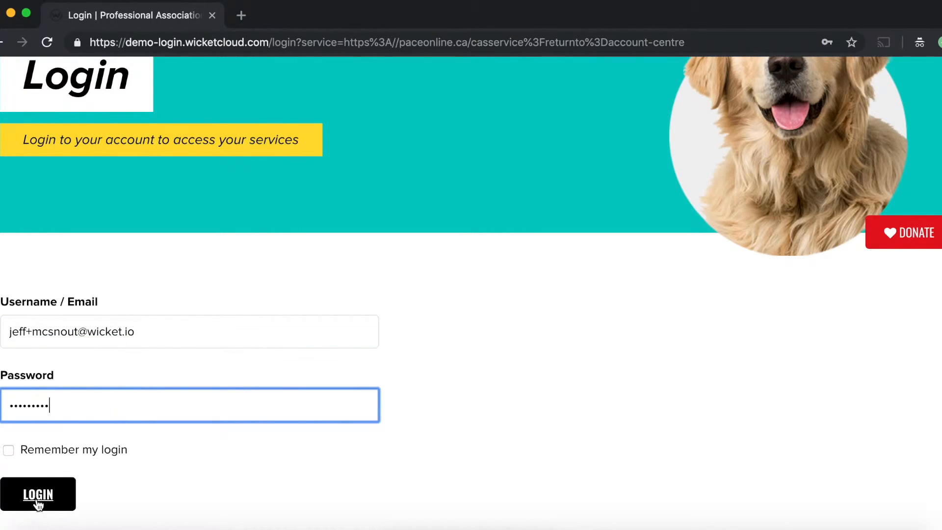
click(38, 499)
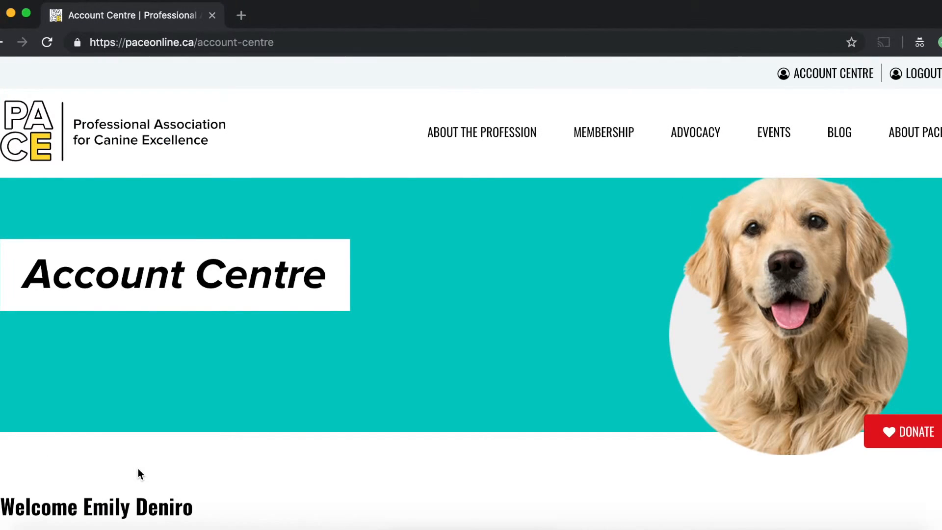
Step: Scroll down the Account Centre to the Manage Your Account panel and Welcome tips
scroll(463, 381, down, 5)
scroll(463, 382, down, 2)
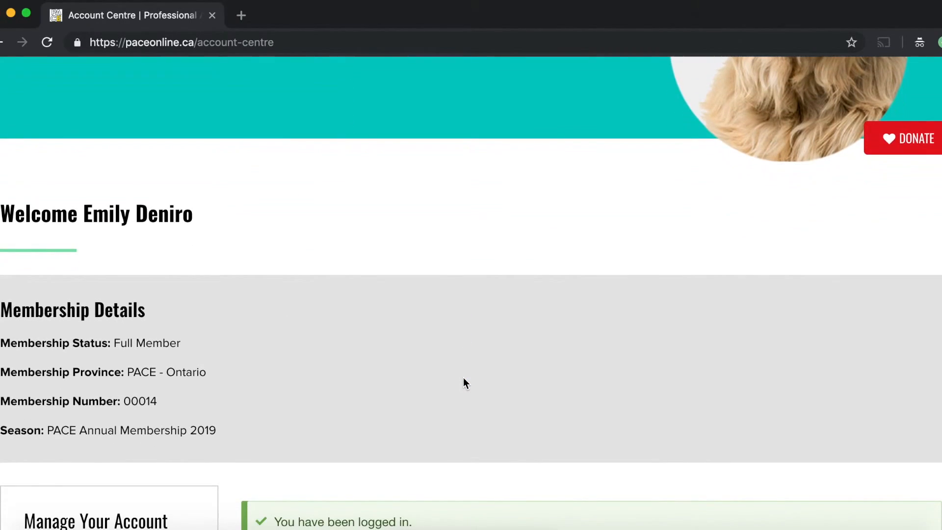
scroll(464, 383, down, 2)
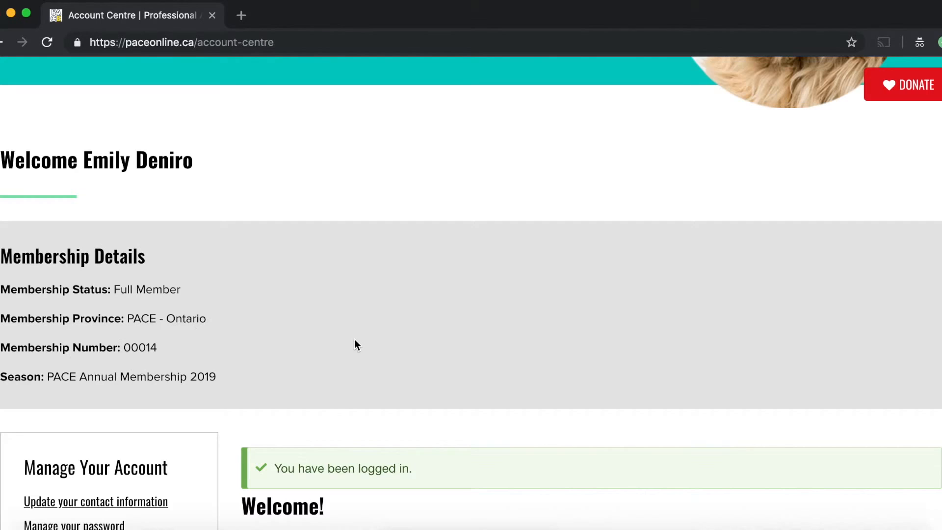
scroll(361, 341, down, 5)
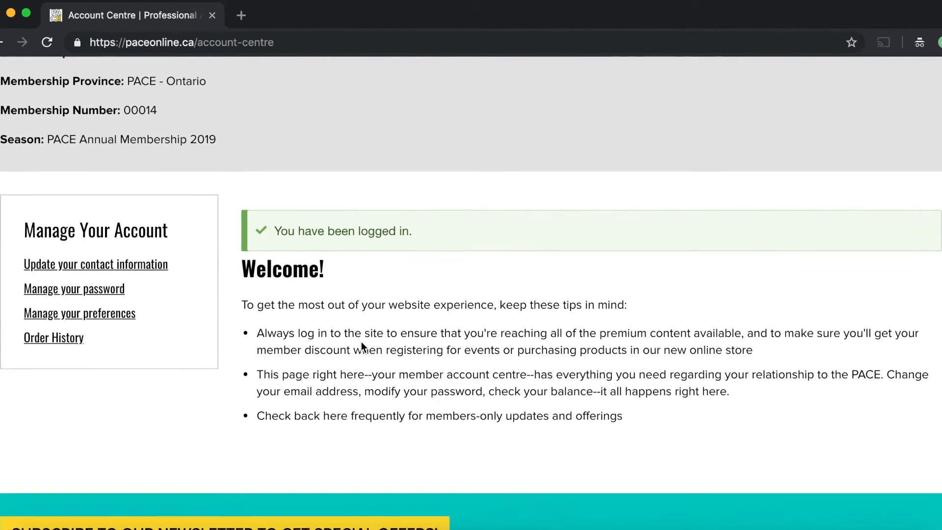
Step: Go to 'Update your contact information' and scroll down to the two WORK address cards
click(90, 267)
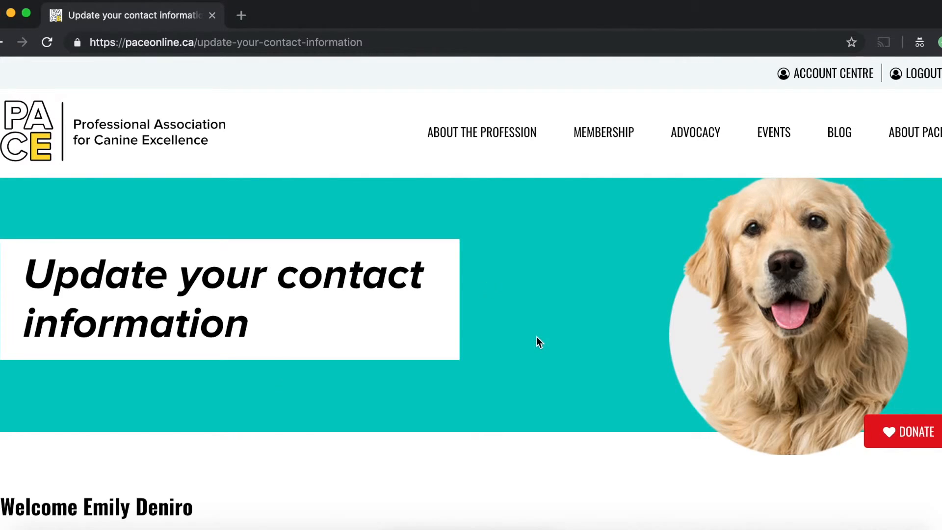
scroll(536, 337, down, 13)
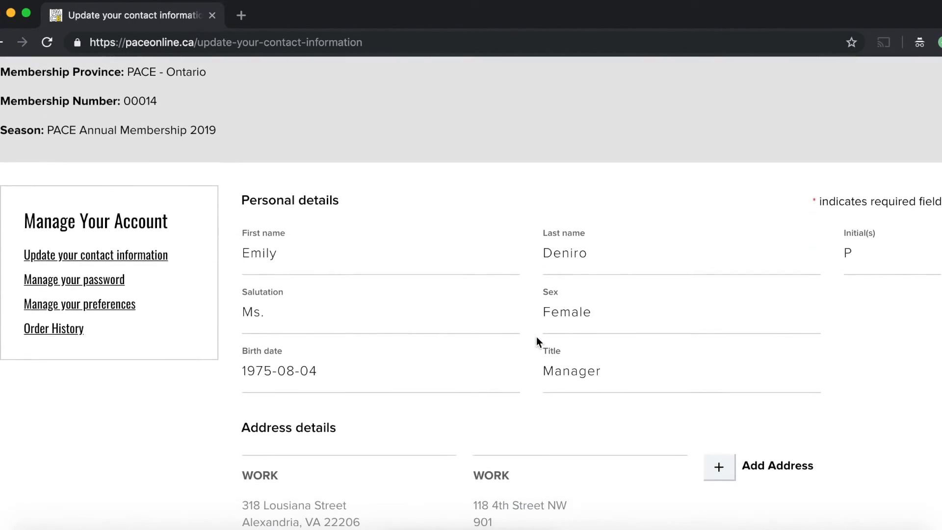
scroll(588, 319, down, 4)
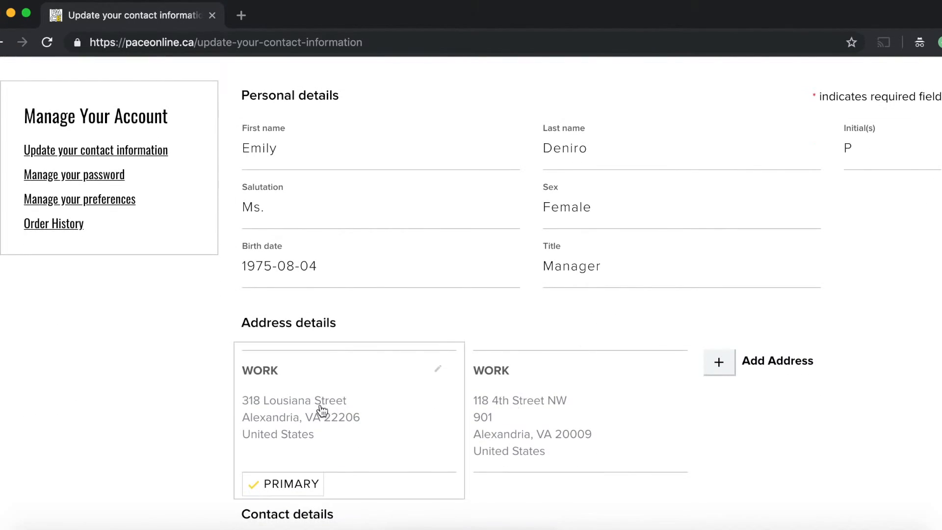
scroll(320, 402, down, 2)
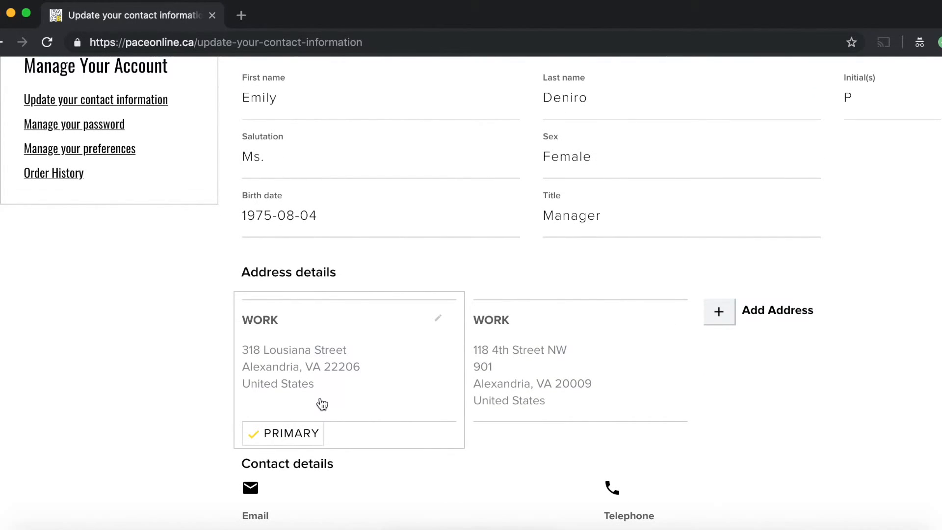
scroll(322, 403, down, 1)
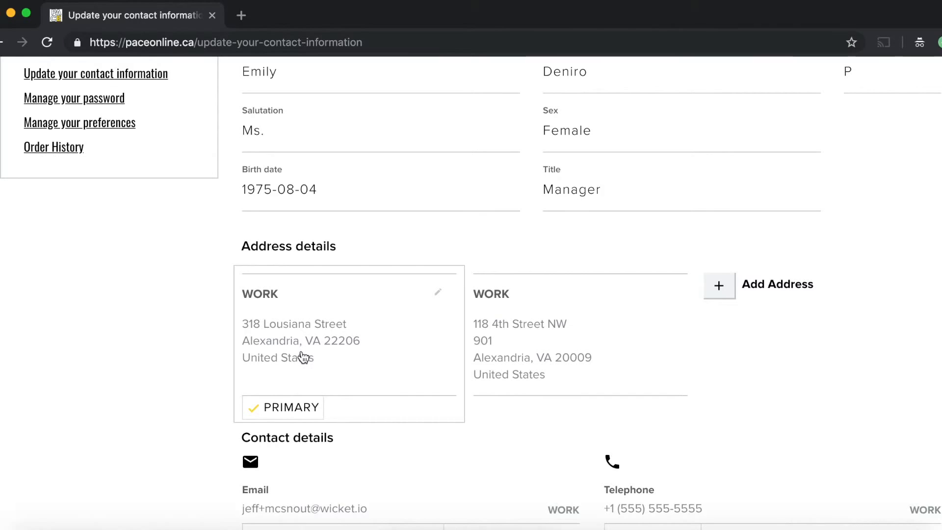
Step: Edit the primary WORK address, changing the street to 321 Whatever Street
click(304, 357)
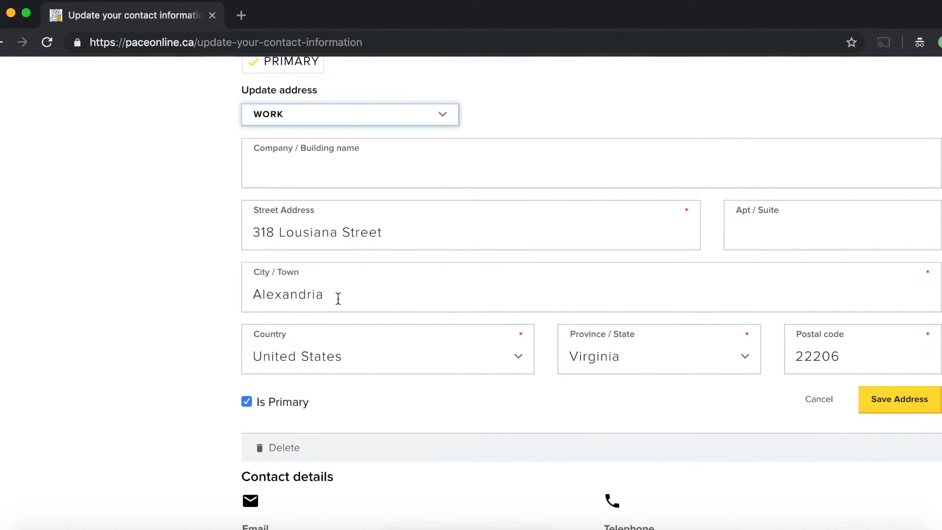
click(394, 236)
drag(394, 236, 21, 231)
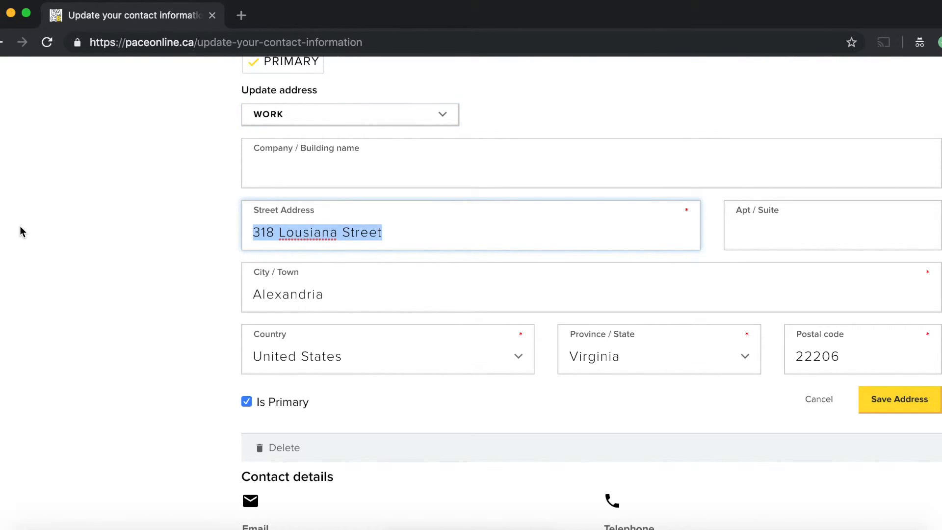
text(32)
text(1 W)
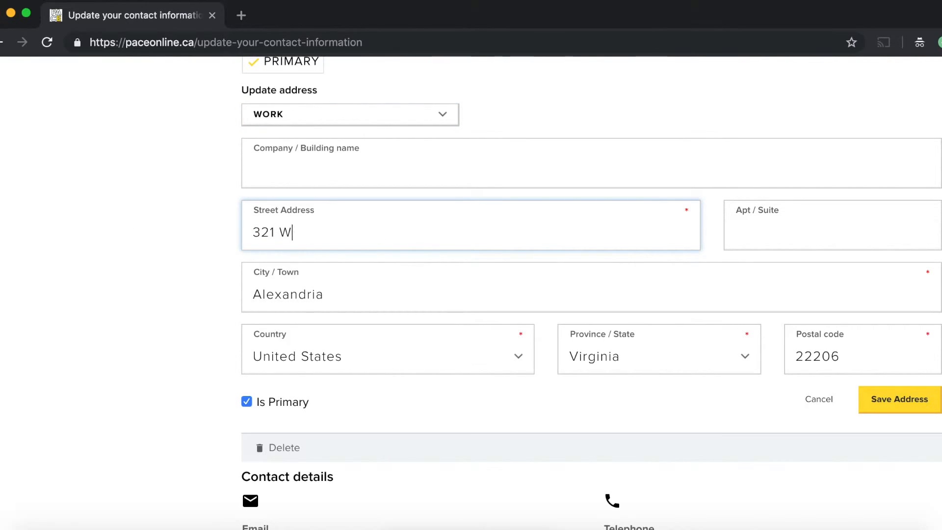
text(hatever Street)
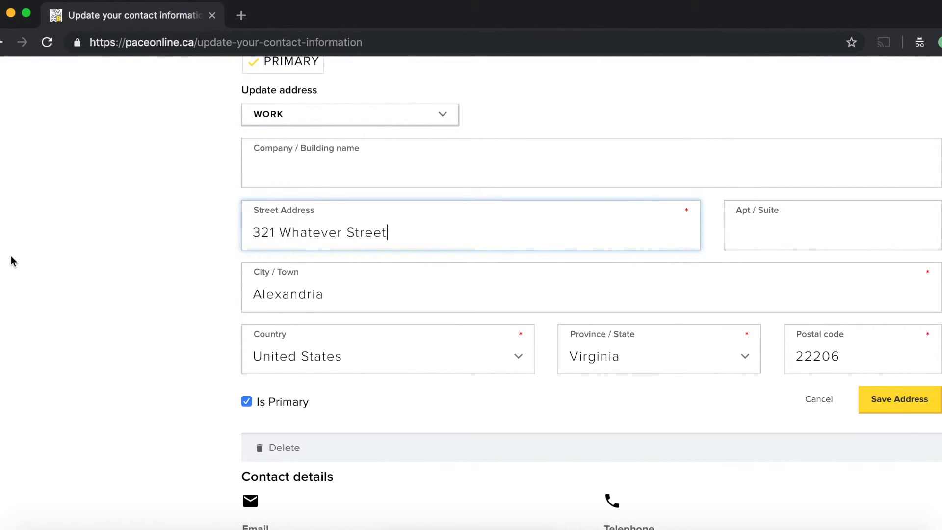
Step: Set the city to Richmond and postal code to 23173, save the address, and scroll back up
drag(334, 297, 88, 305)
text(Richmond)
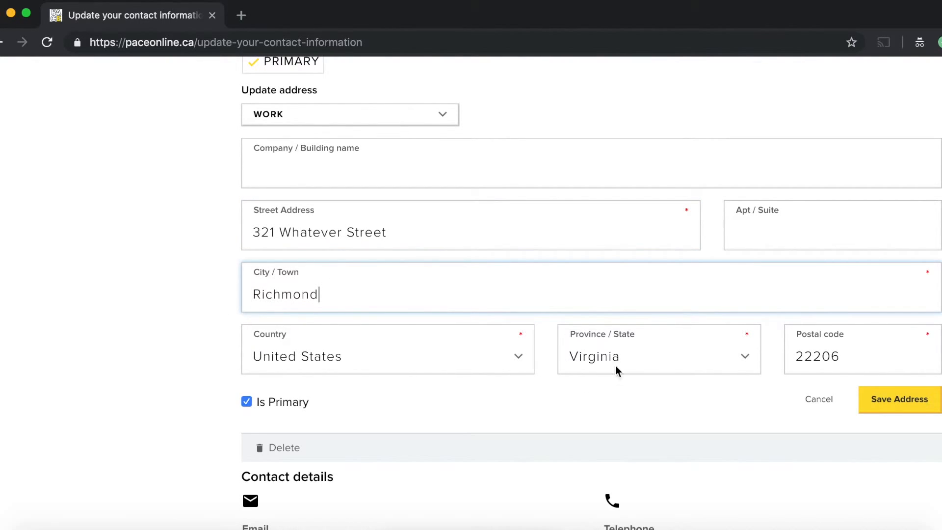
click(853, 364)
key(super+a)
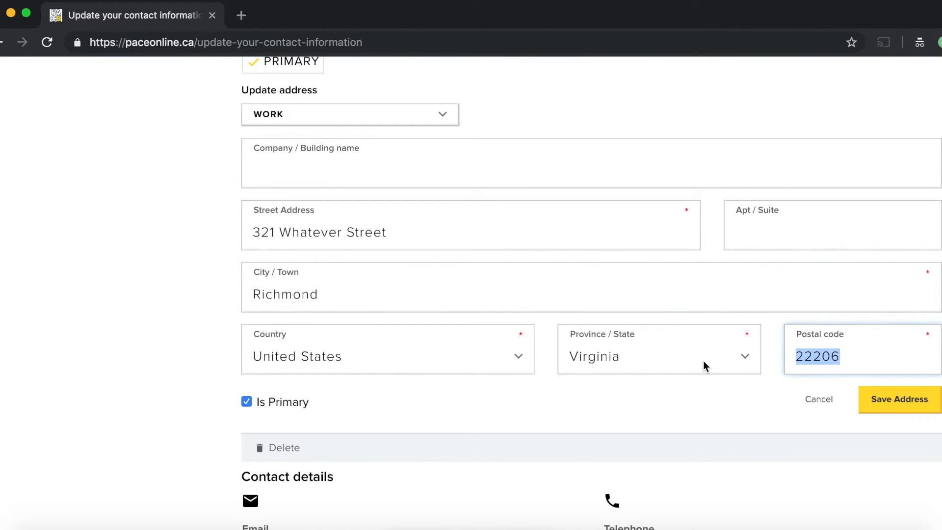
text(23)
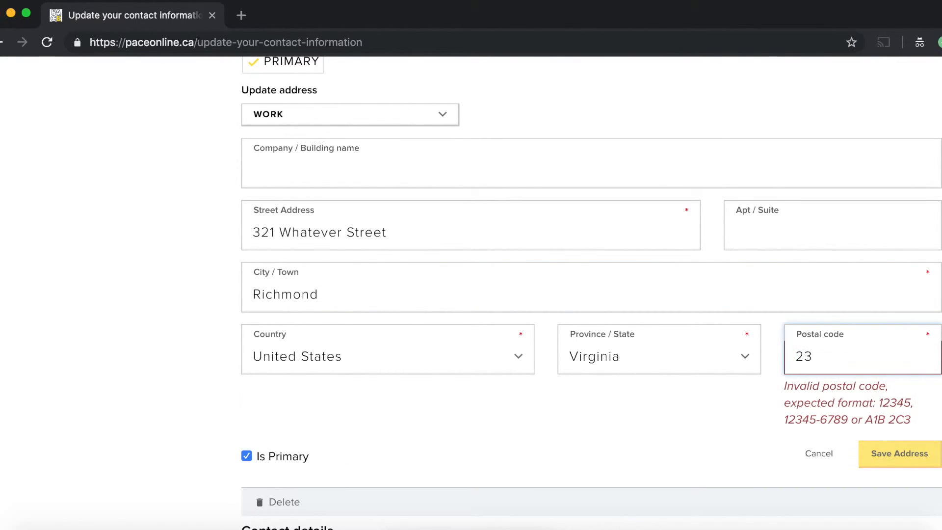
text(173)
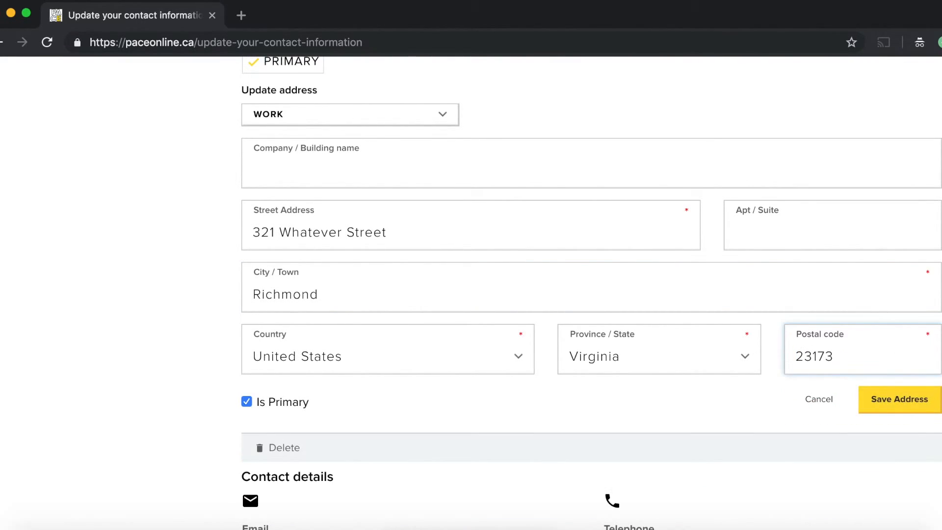
click(912, 402)
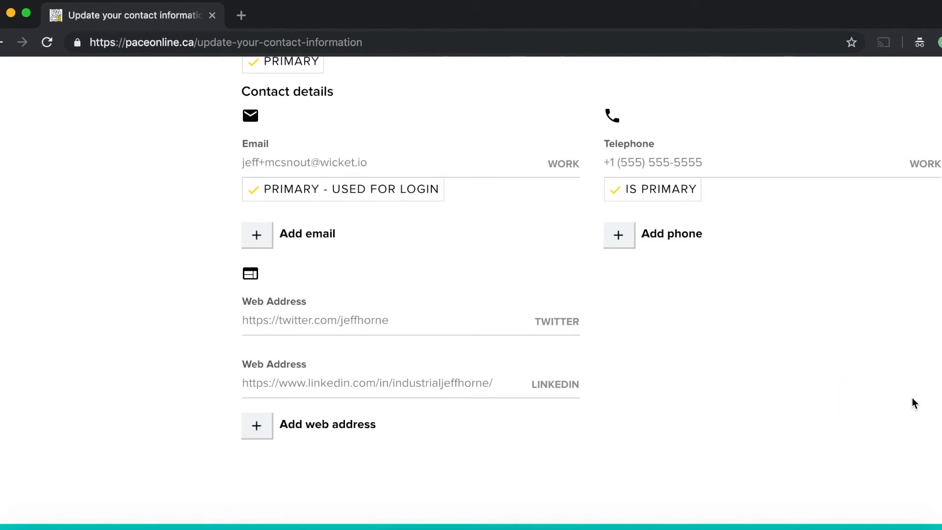
scroll(913, 402, up, 5)
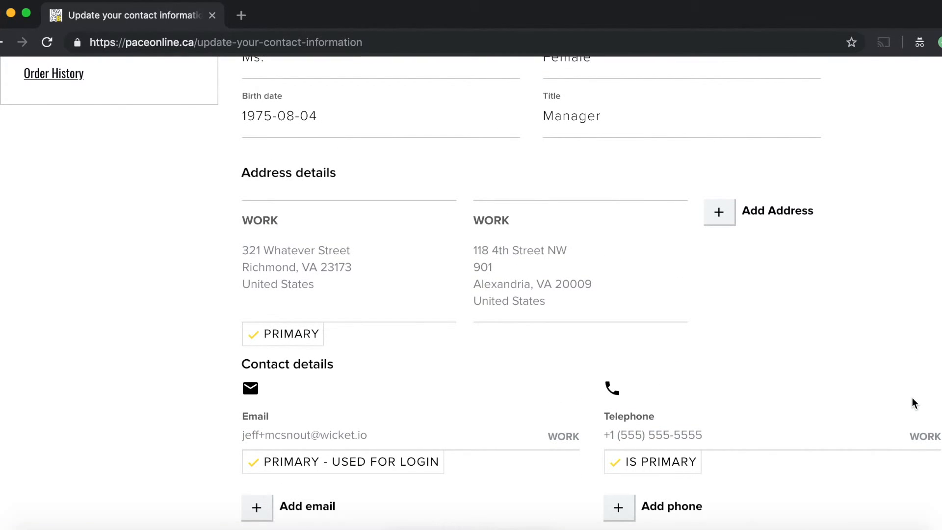
mouse_move(366, 338)
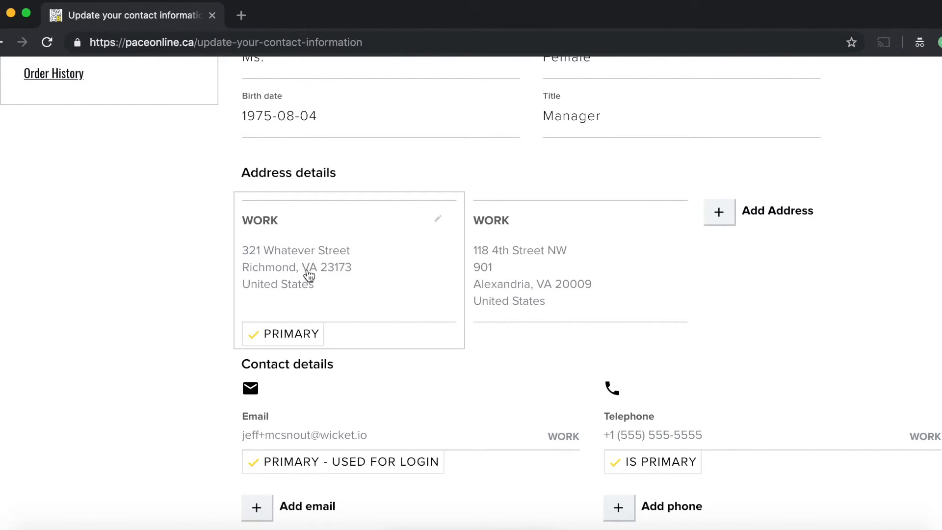
scroll(309, 276, up, 1)
scroll(314, 301, up, 6)
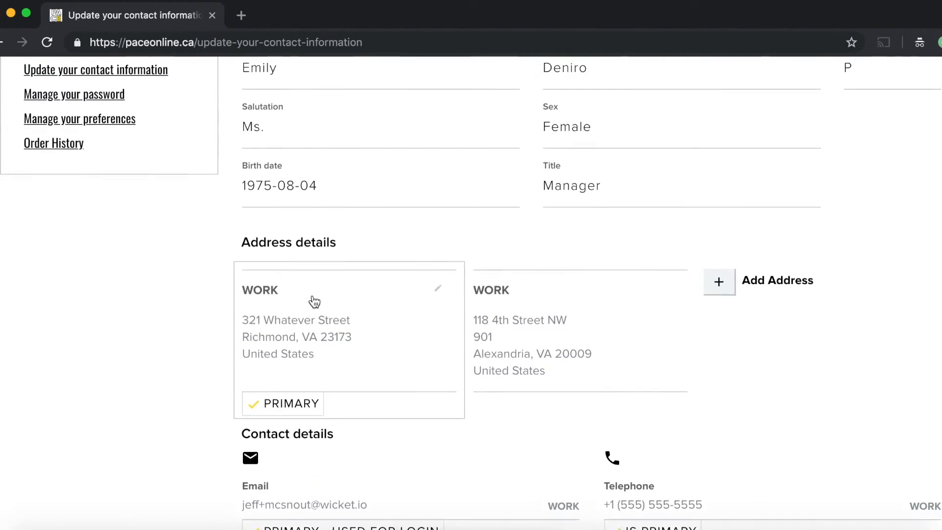
scroll(313, 301, up, 2)
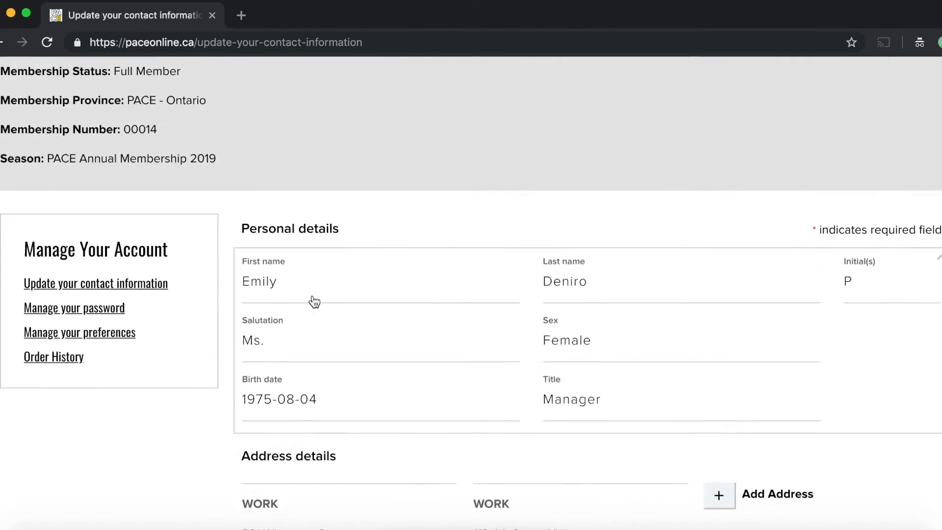
scroll(377, 213, up, 6)
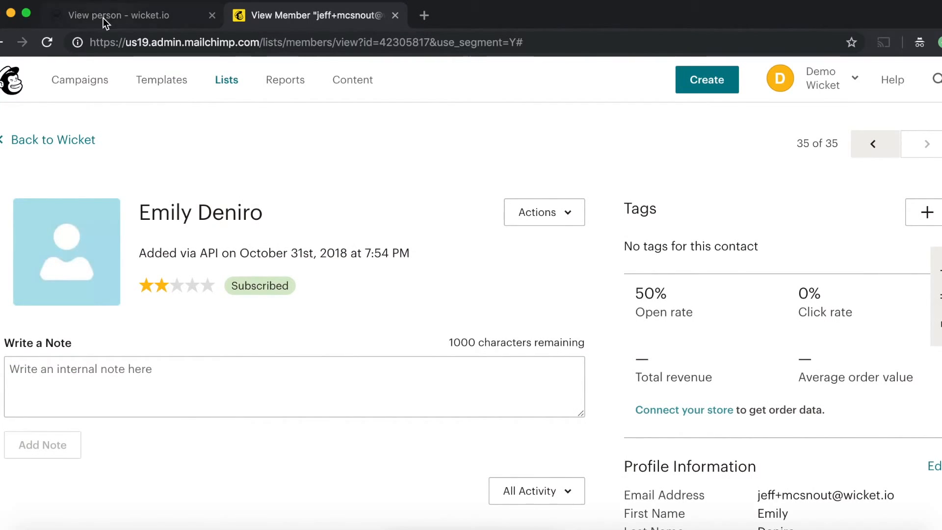
Step: Reload the member's Wicket record and confirm Address Details show 321 Whatever Street as primary
click(104, 17)
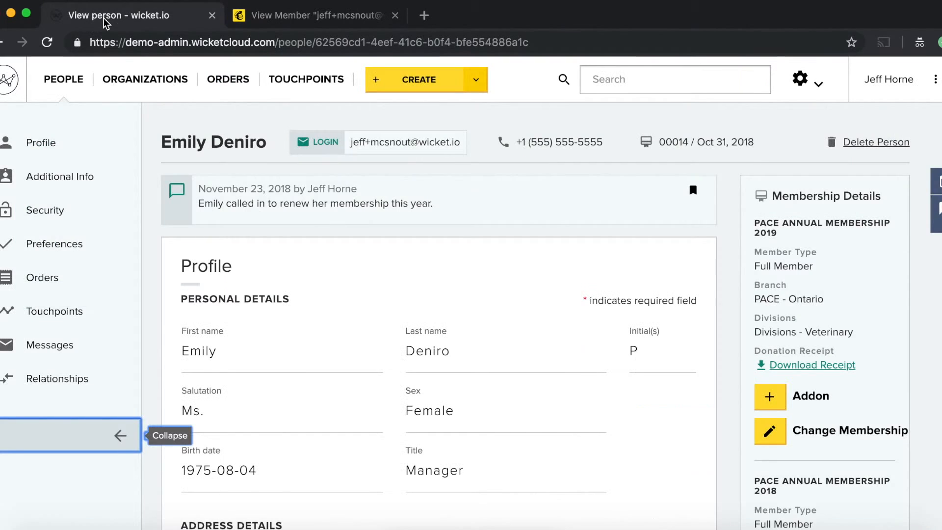
key(super+r)
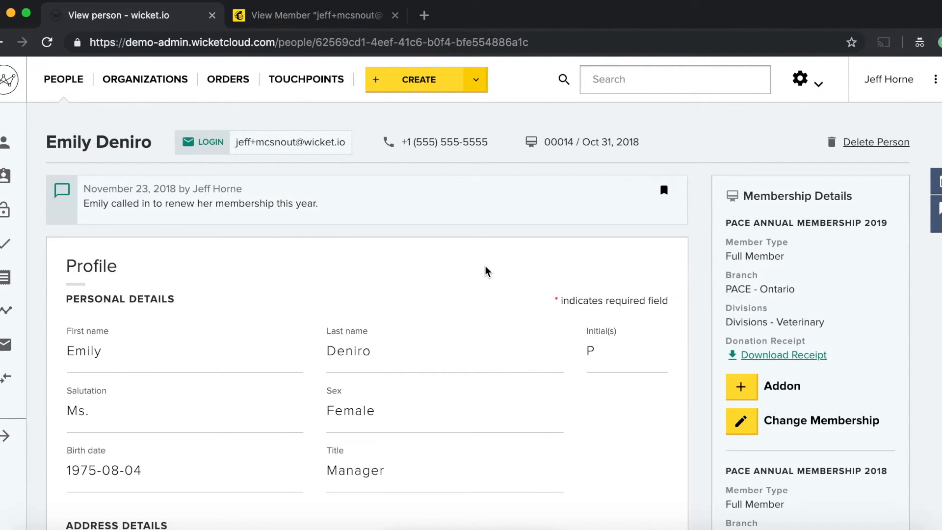
scroll(486, 269, down, 5)
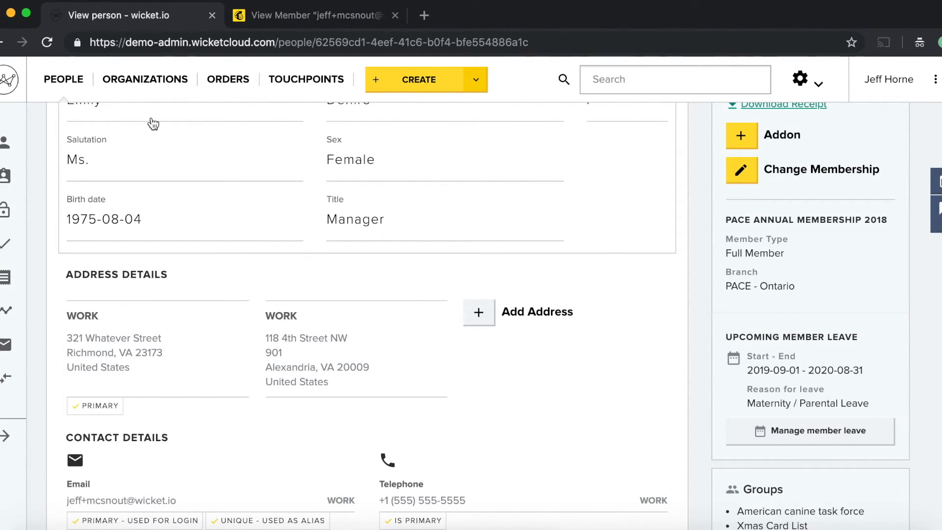
click(277, 16)
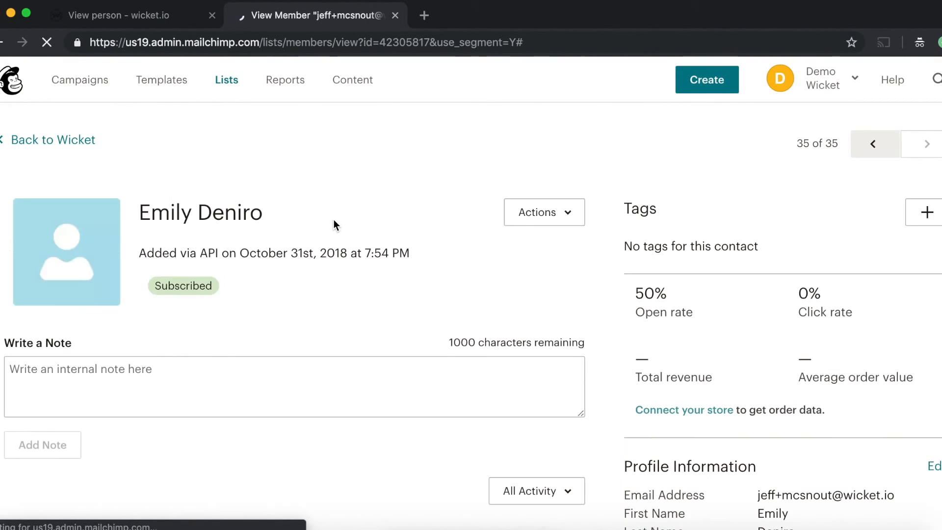
Step: Open the member's profile fields in Mailchimp to confirm the synced street, city and postal code, then cancel
scroll(698, 365, down, 7)
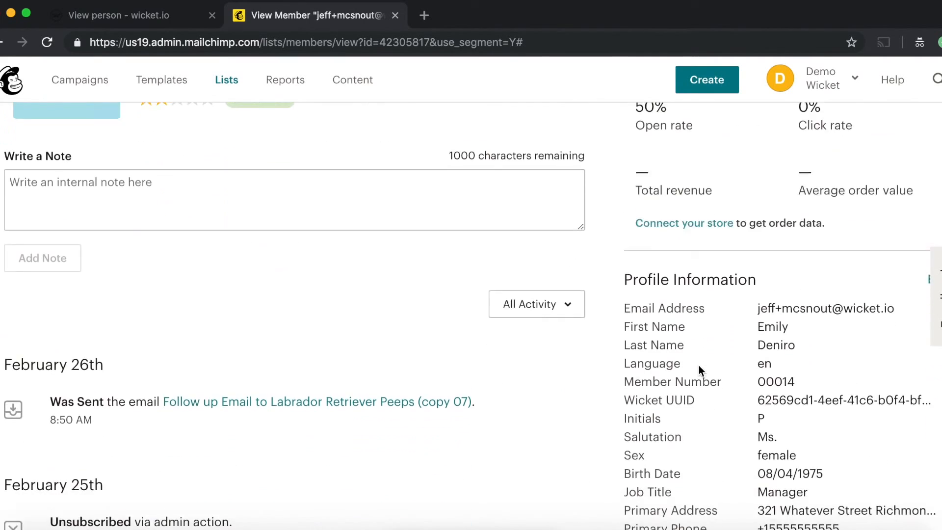
scroll(787, 350, up, 2)
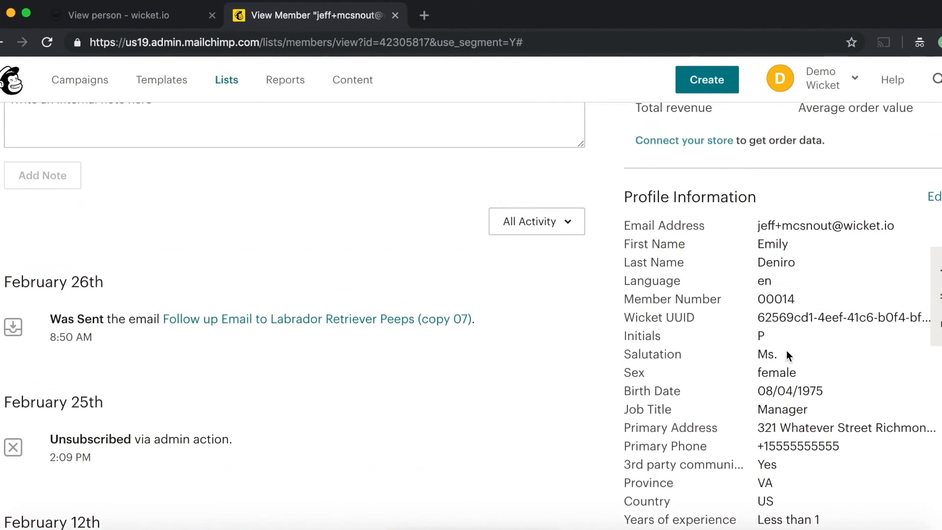
click(934, 196)
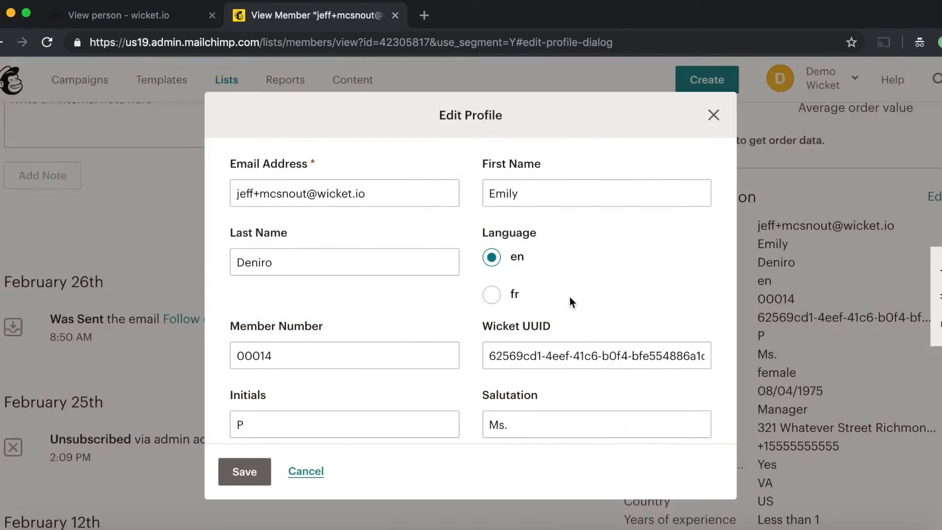
scroll(504, 295, down, 10)
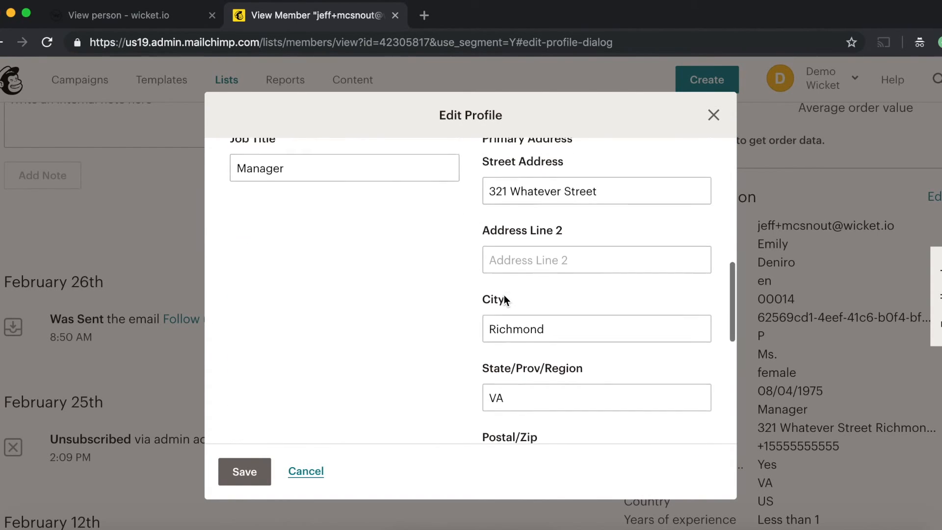
scroll(528, 245, down, 5)
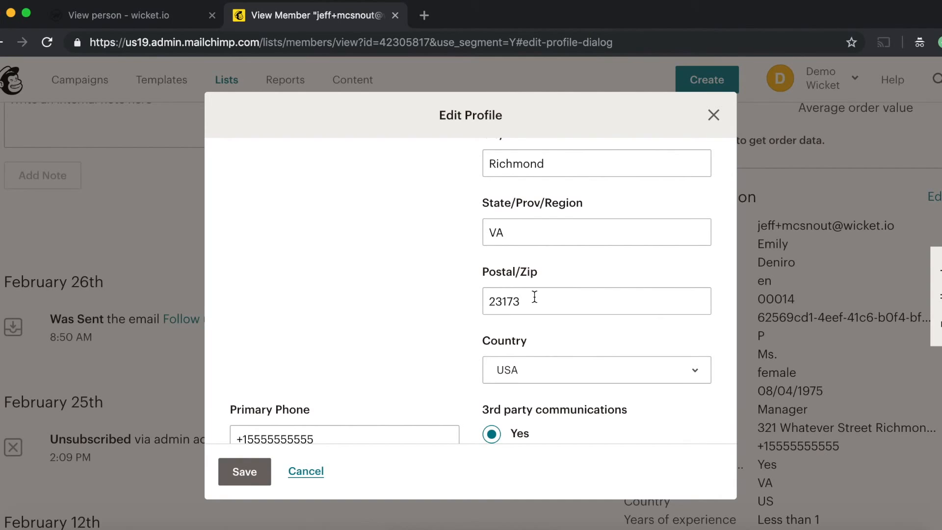
click(299, 465)
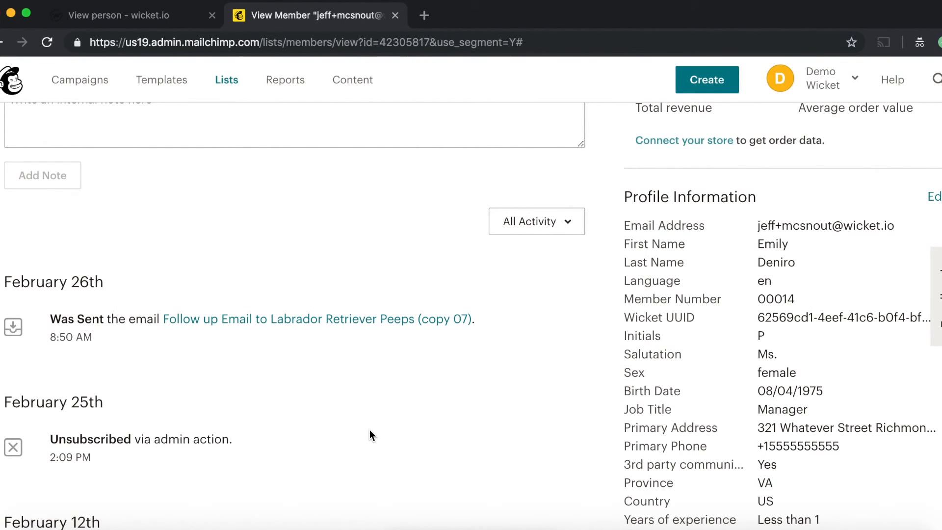